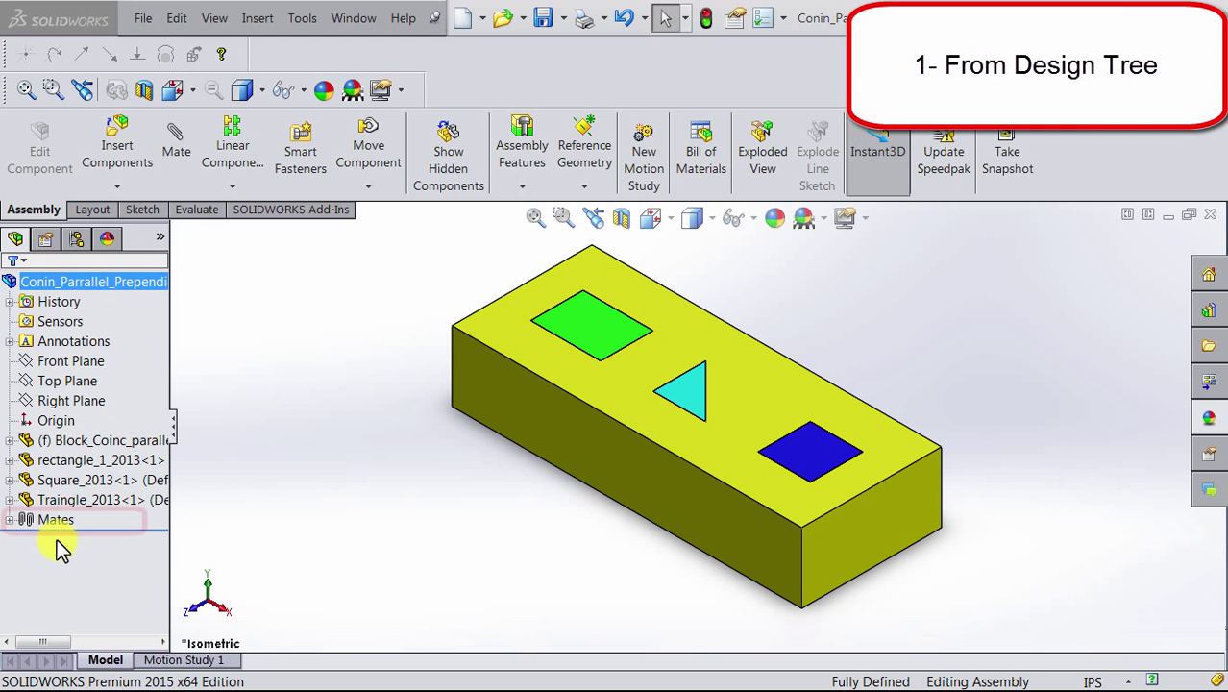
# Step: Expand the Mates folder and inspect the references of Coincident14, Parallel1 and Coincident13
pyautogui.click(36, 527)
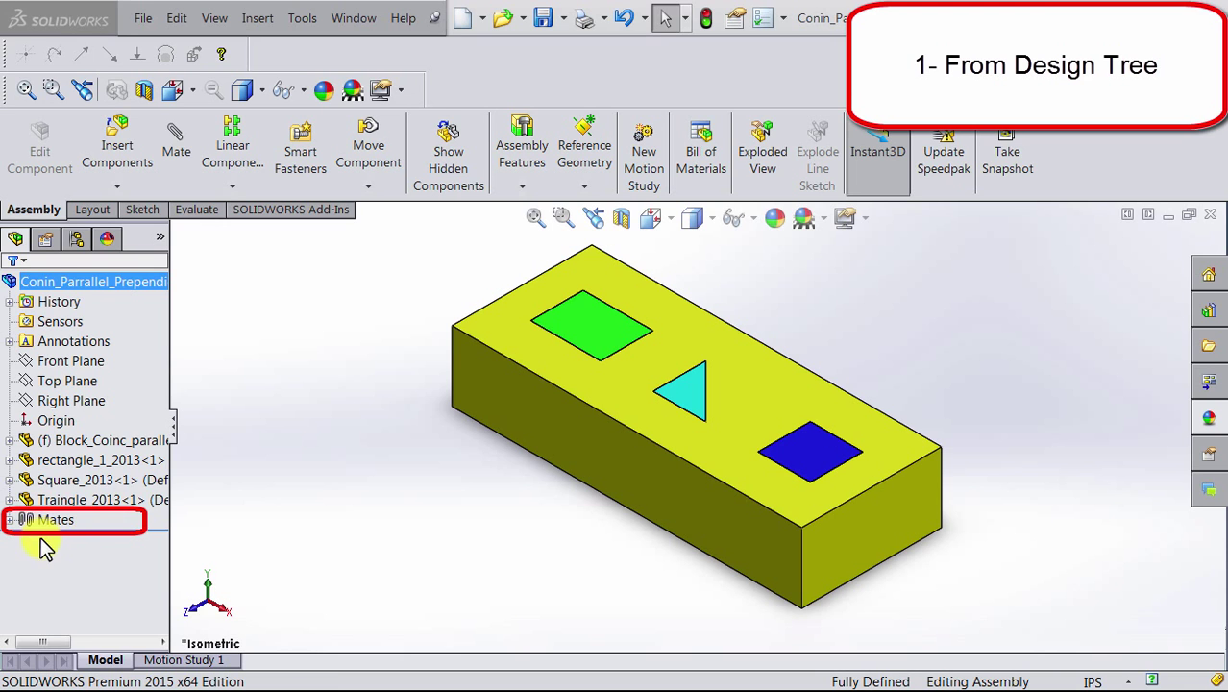
pyautogui.click(10, 520)
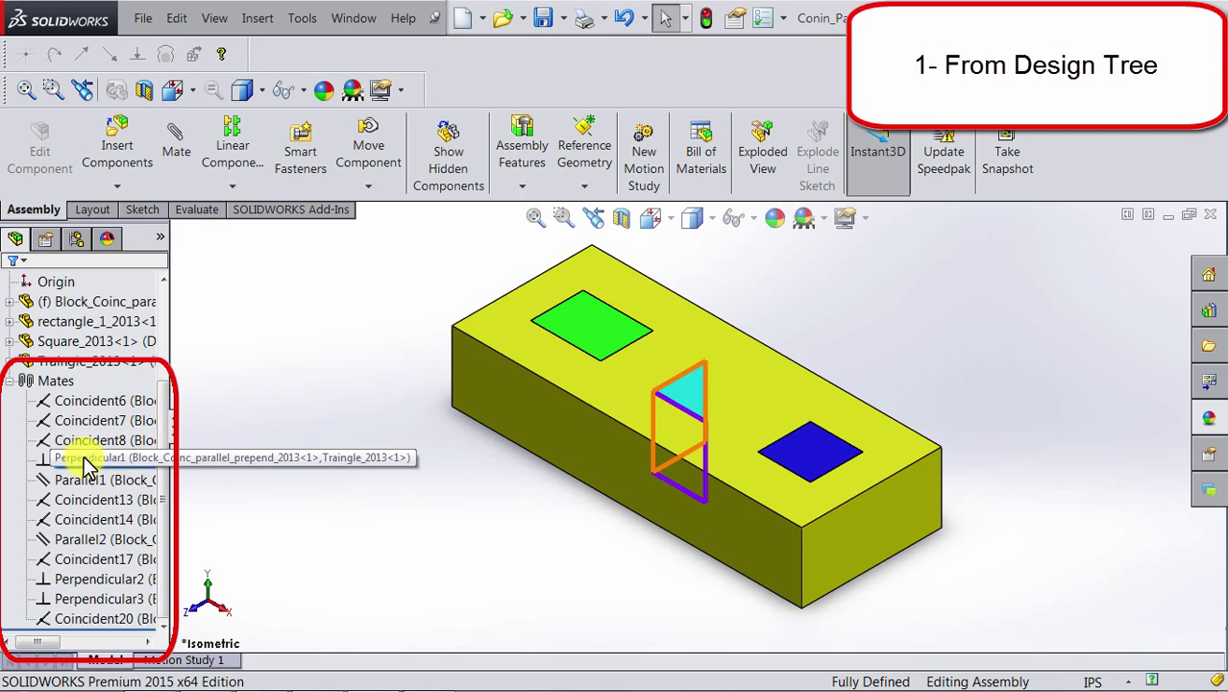
pyautogui.click(91, 520)
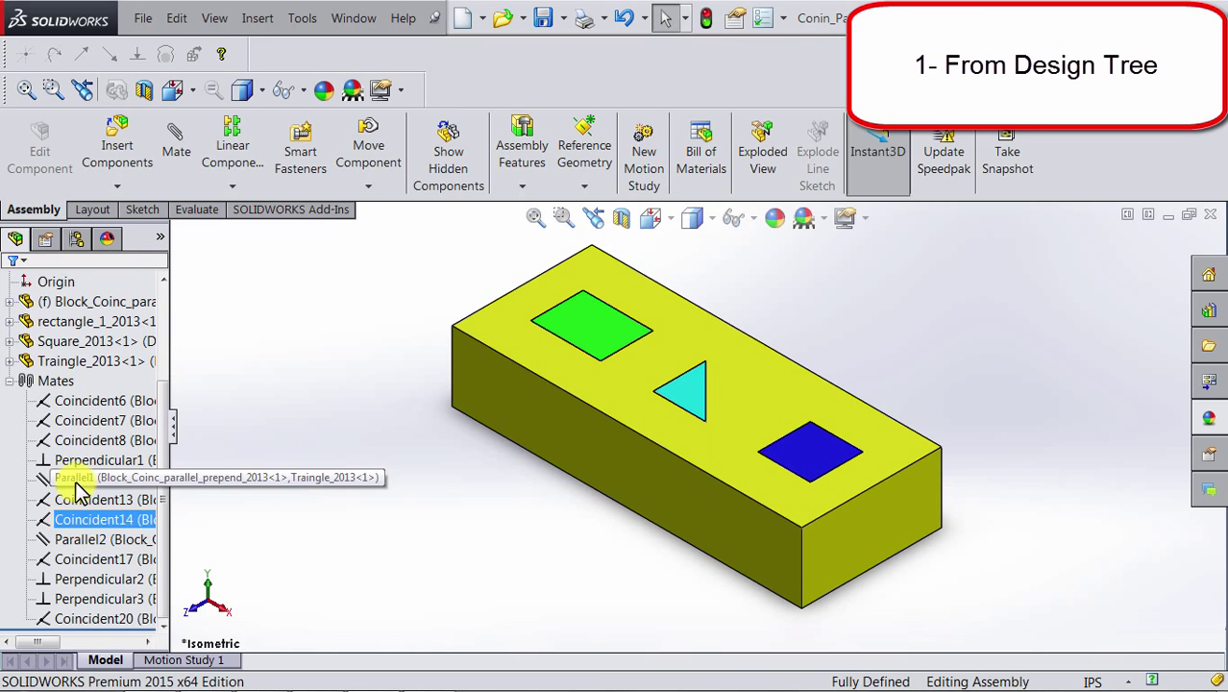
pyautogui.click(76, 482)
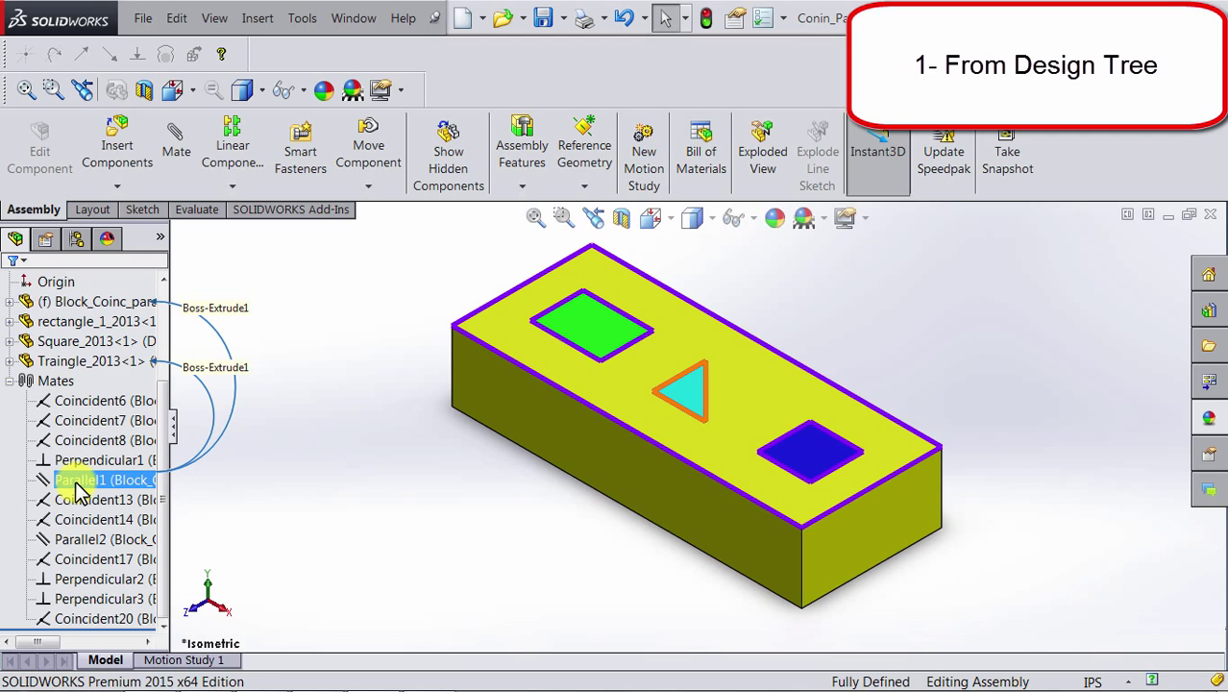
pyautogui.click(76, 500)
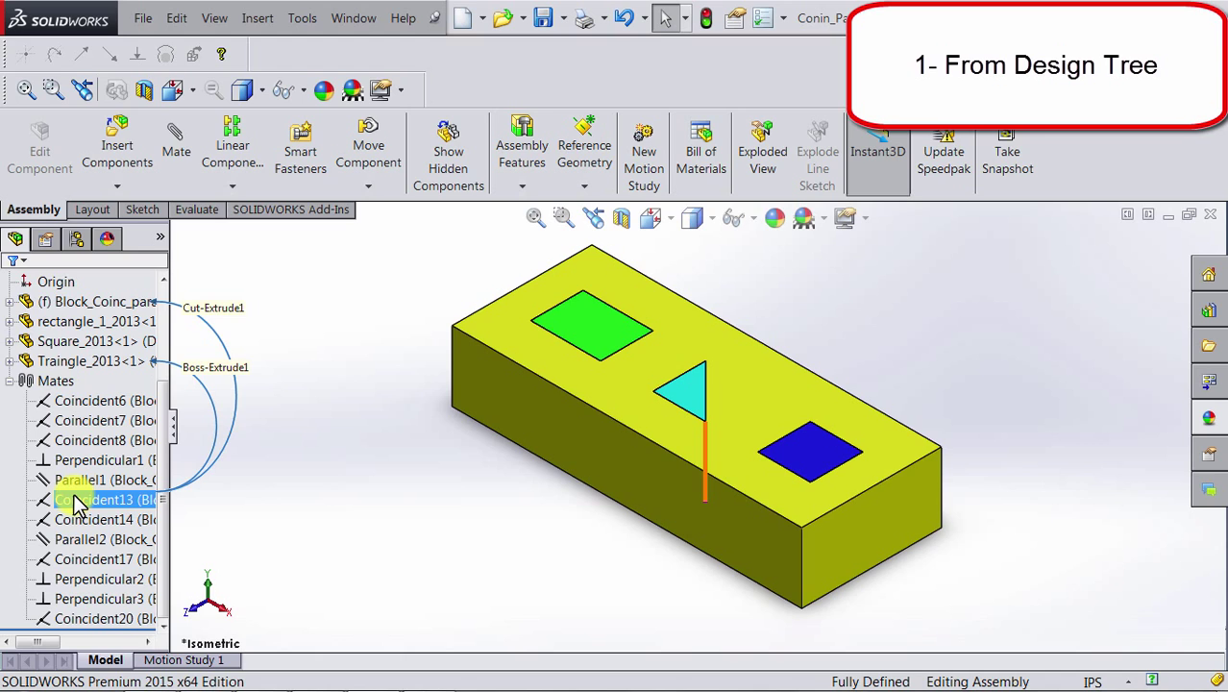
pyautogui.click(59, 520)
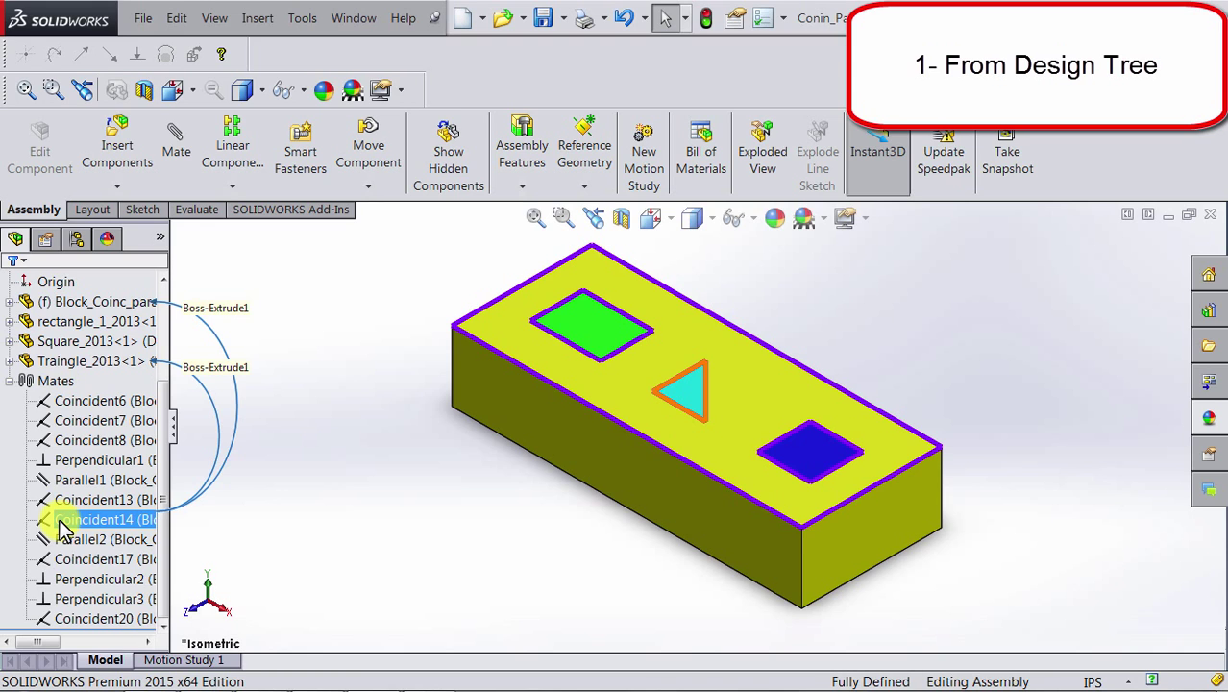
# Step: Delete the Coincident14 mate from the Mates folder and confirm the deletion
pyautogui.rightClick(64, 529)
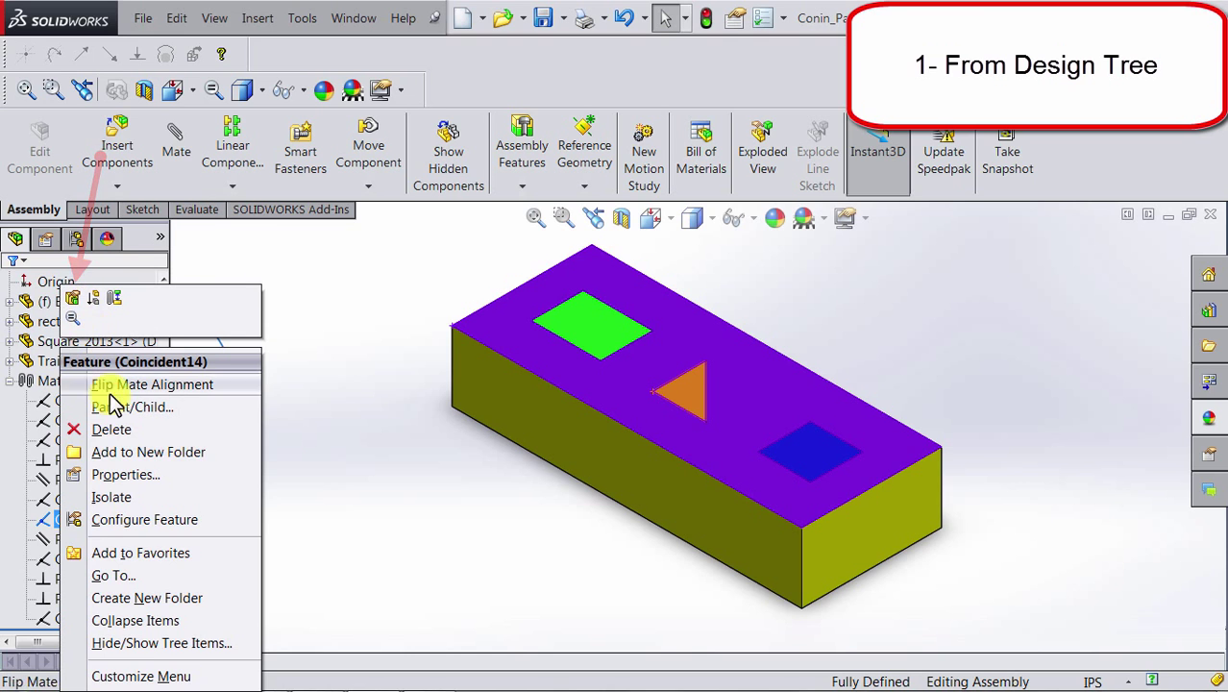
pyautogui.click(173, 434)
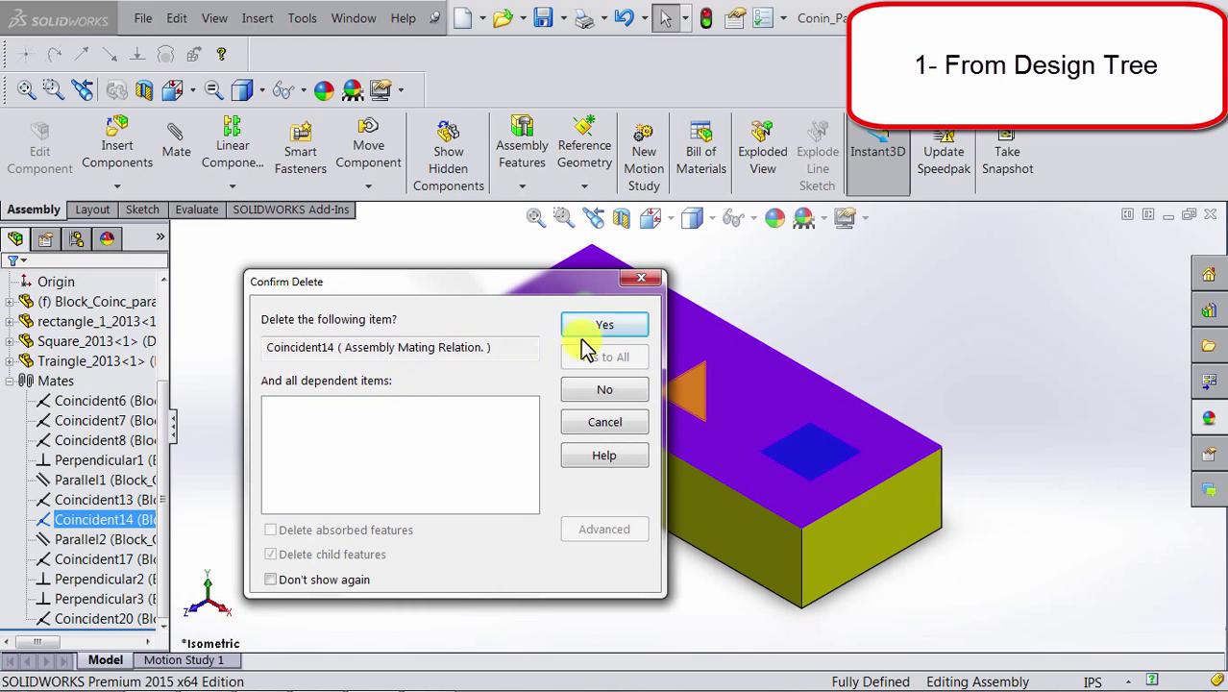
pyautogui.click(605, 328)
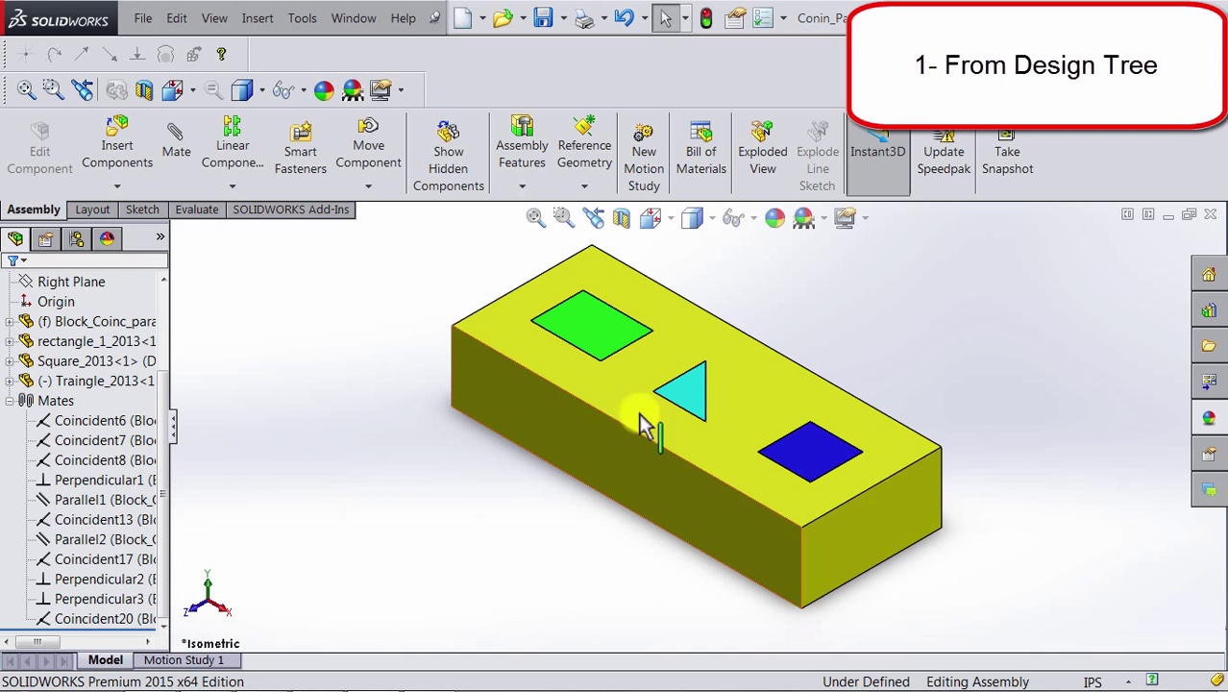
# Step: Drag the triangle part up out of its cutout to sit above the block
pyautogui.click(688, 413)
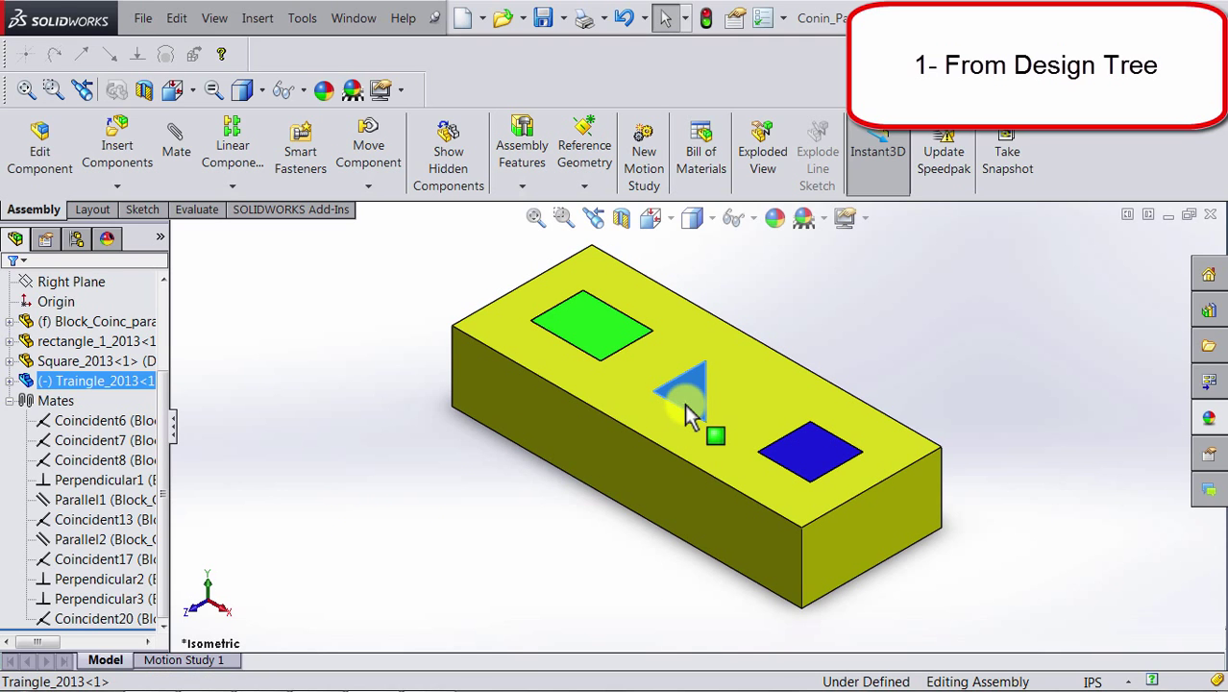
pyautogui.moveTo(688, 415); pyautogui.dragTo(701, 274)
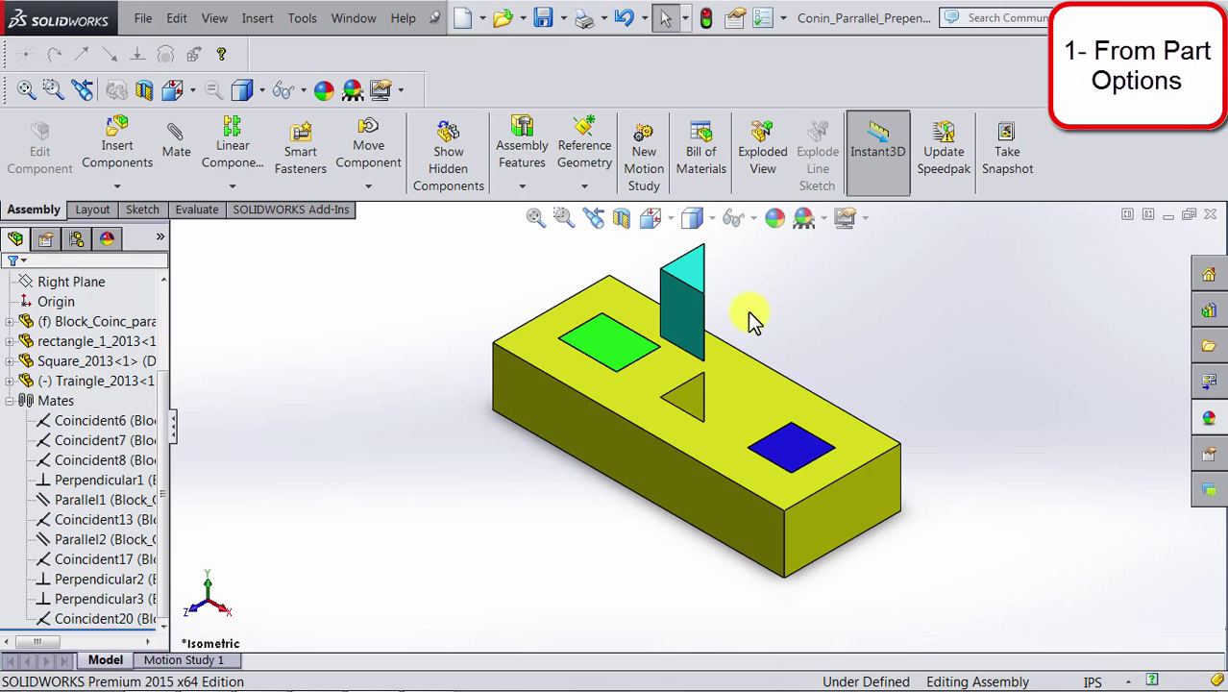
pyautogui.keyDown('ctrl'); pyautogui.moveTo(726, 321); pyautogui.dragTo(694, 334, button='middle'); pyautogui.keyUp('ctrl')
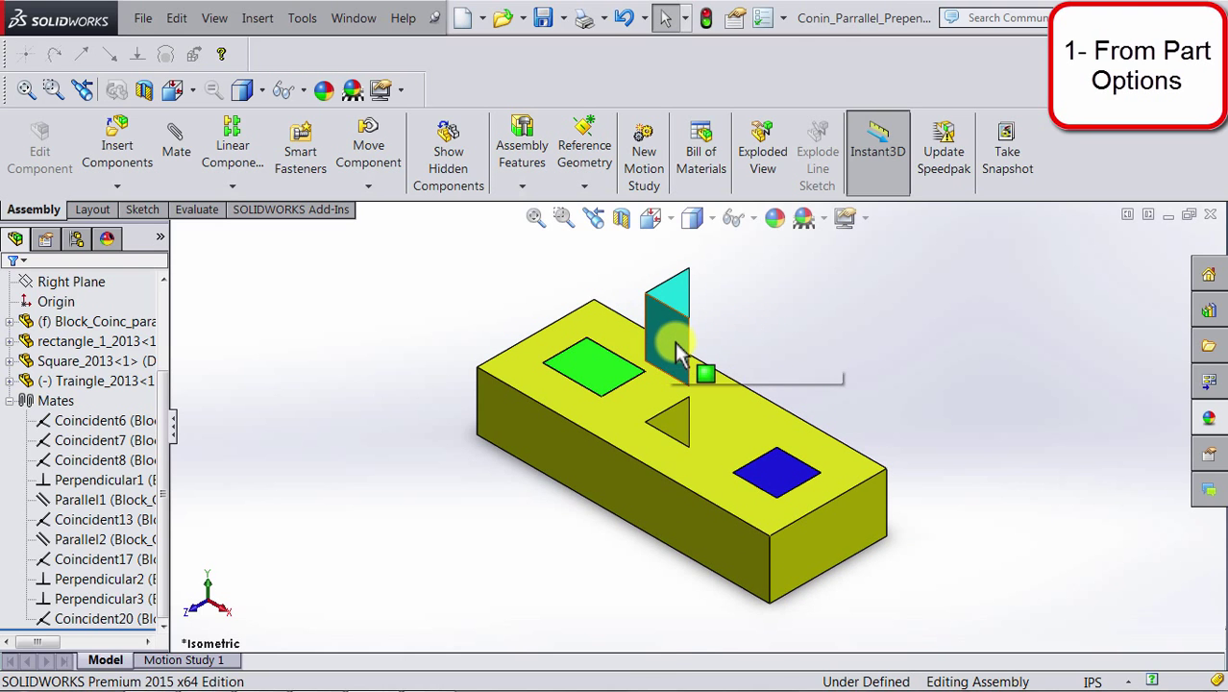
# Step: Show the triangle's mates with View Mates and highlight Perpendicular1's faces
pyautogui.rightClick(678, 352)
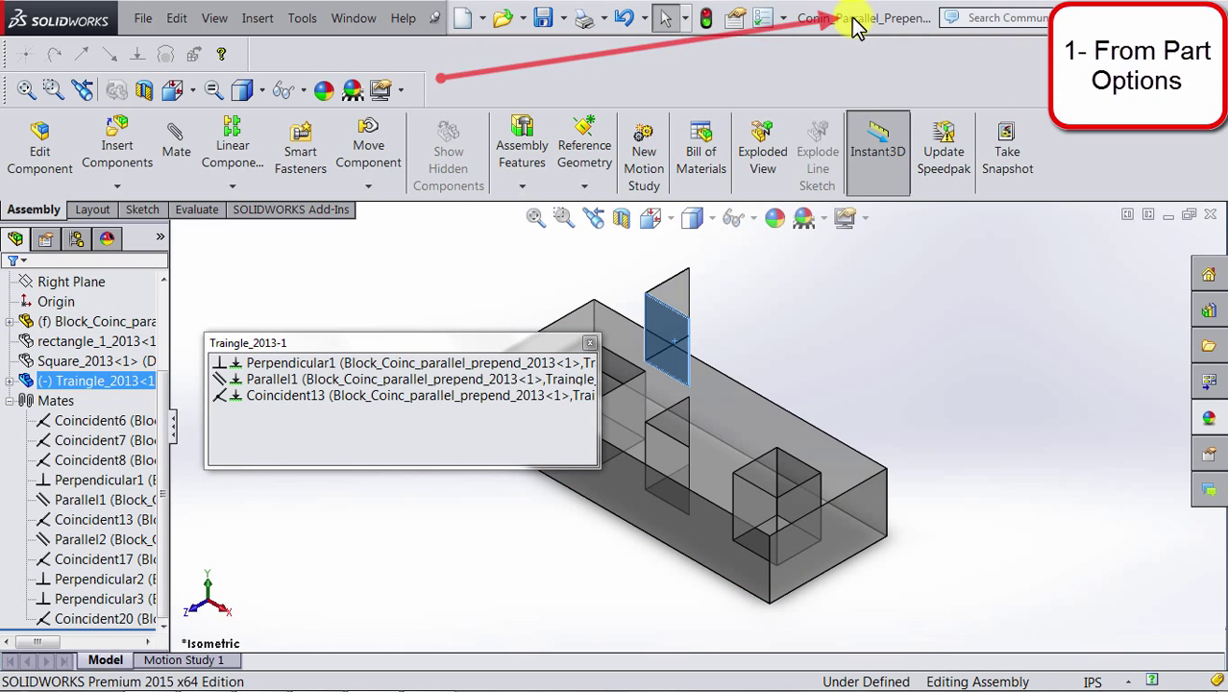
pyautogui.click(854, 27)
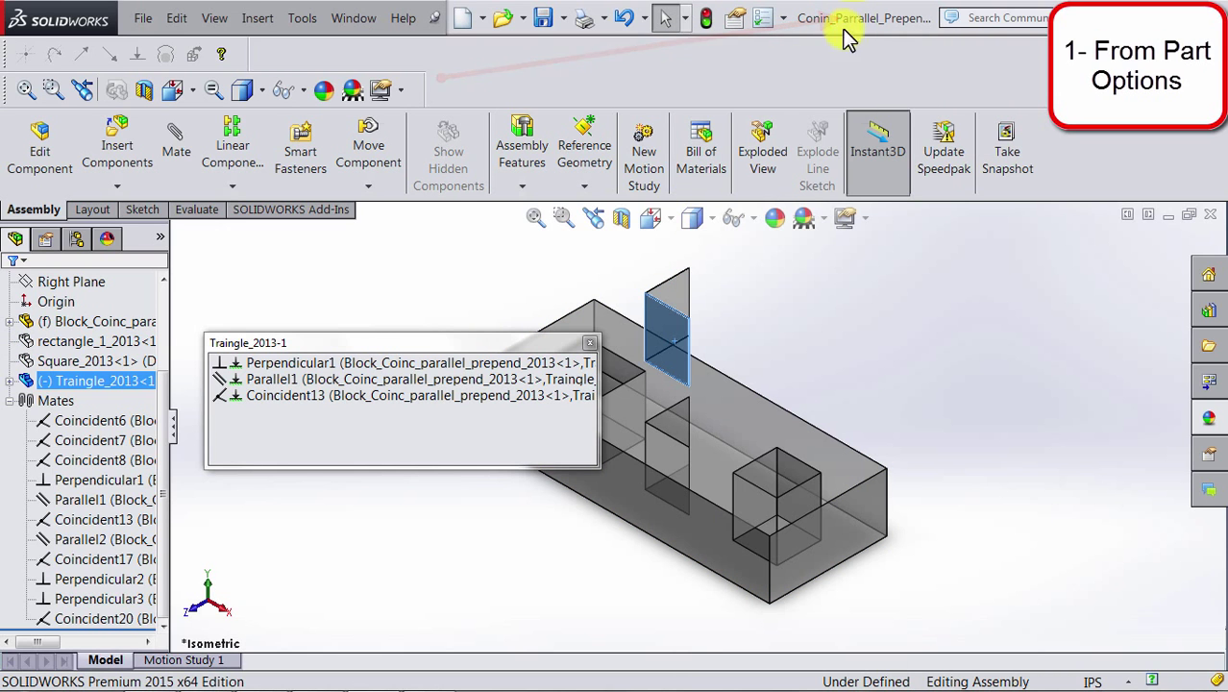
pyautogui.click(353, 364)
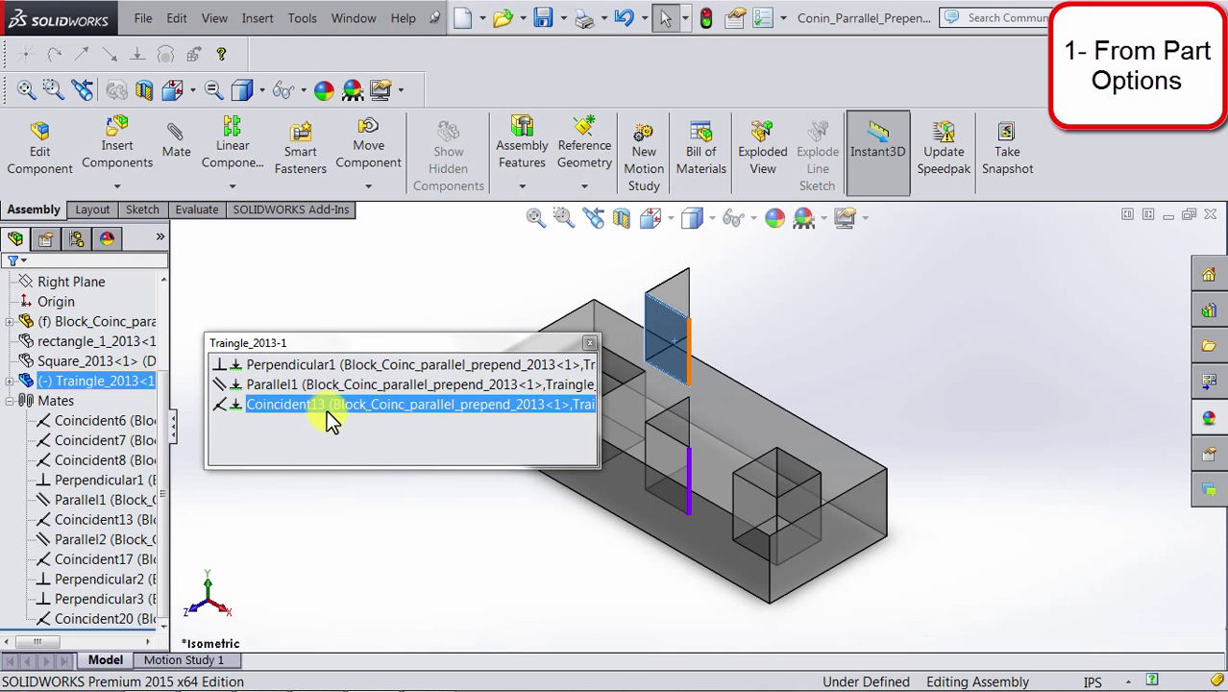
# Step: Delete Coincident13 from the triangle's mate list, then select Parallel1 to inspect it
pyautogui.click(326, 410)
pyautogui.rightClick(288, 398)
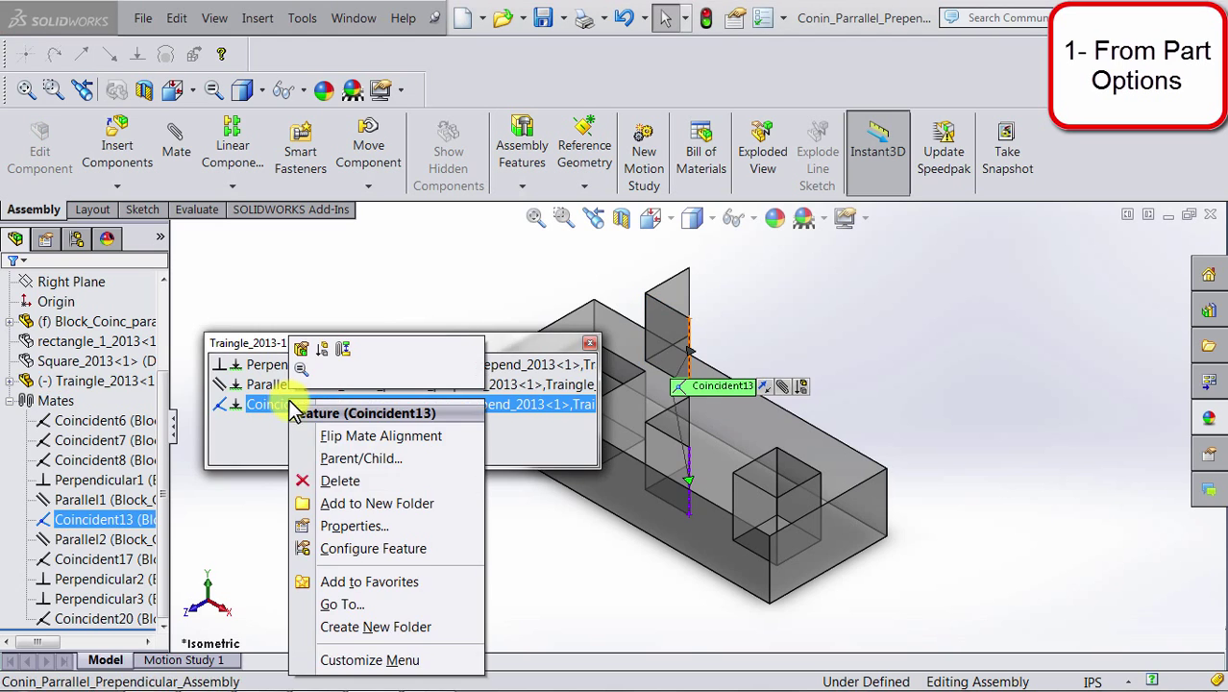
pyautogui.click(332, 482)
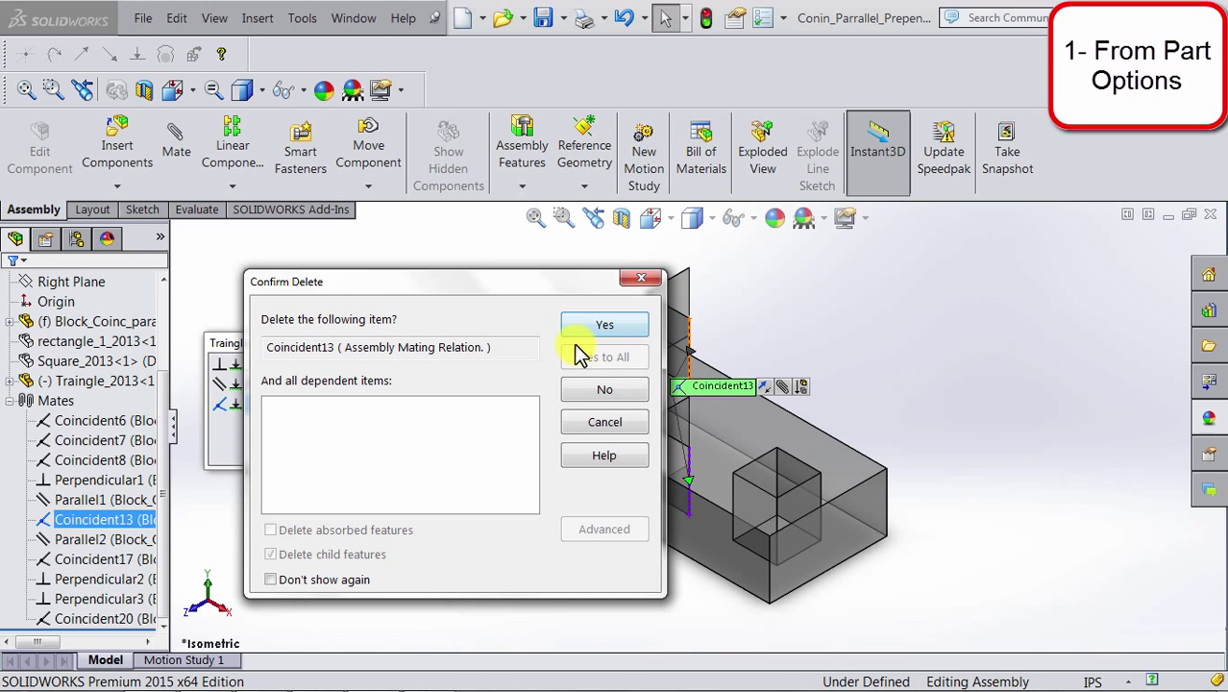
pyautogui.click(612, 331)
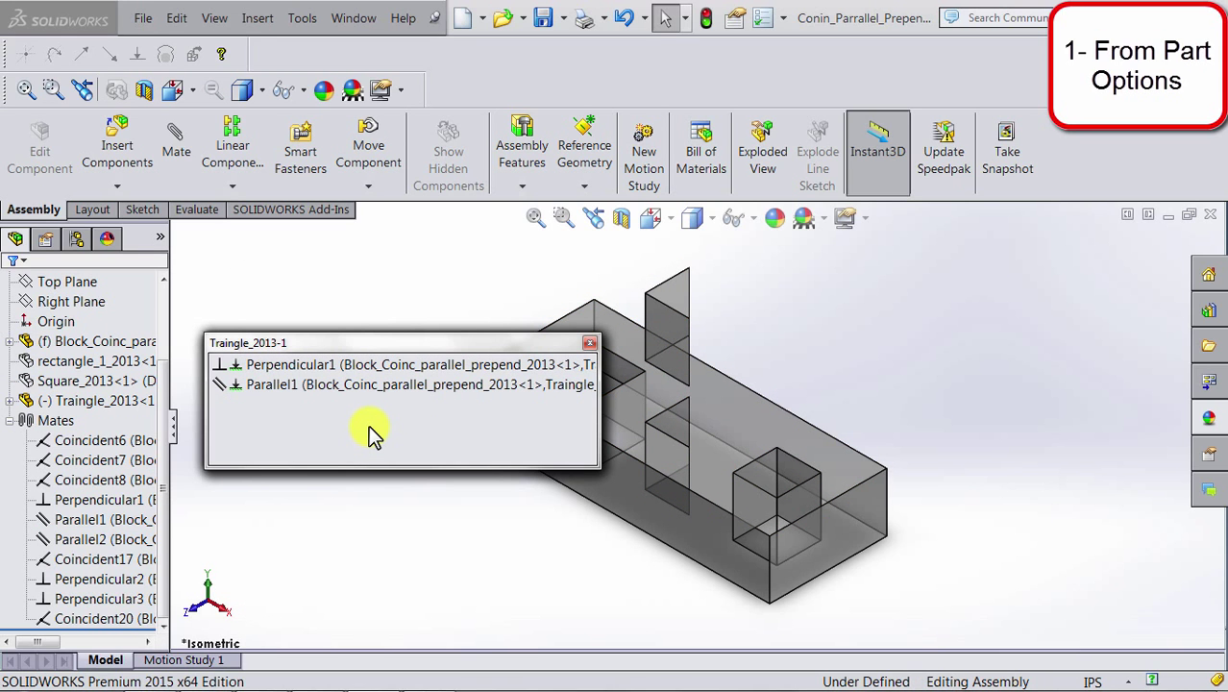
pyautogui.click(385, 388)
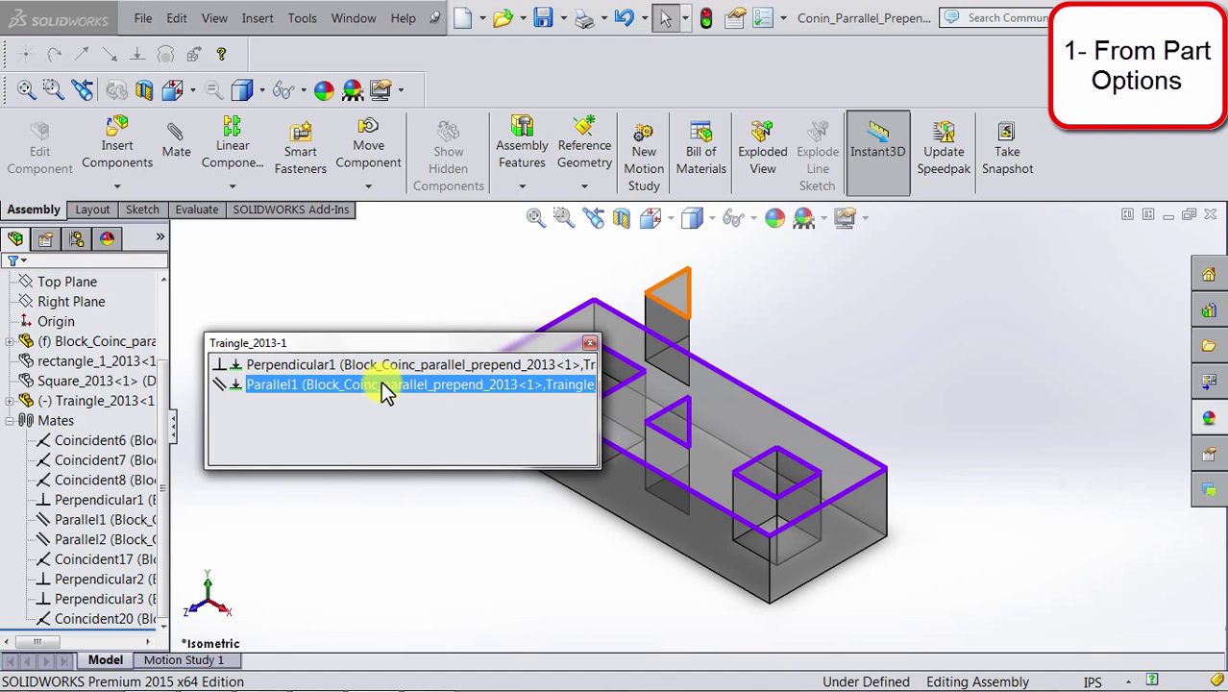
# Step: Suppress the Parallel1 mate in the triangle's mate list, then select Perpendicular1
pyautogui.click(361, 386)
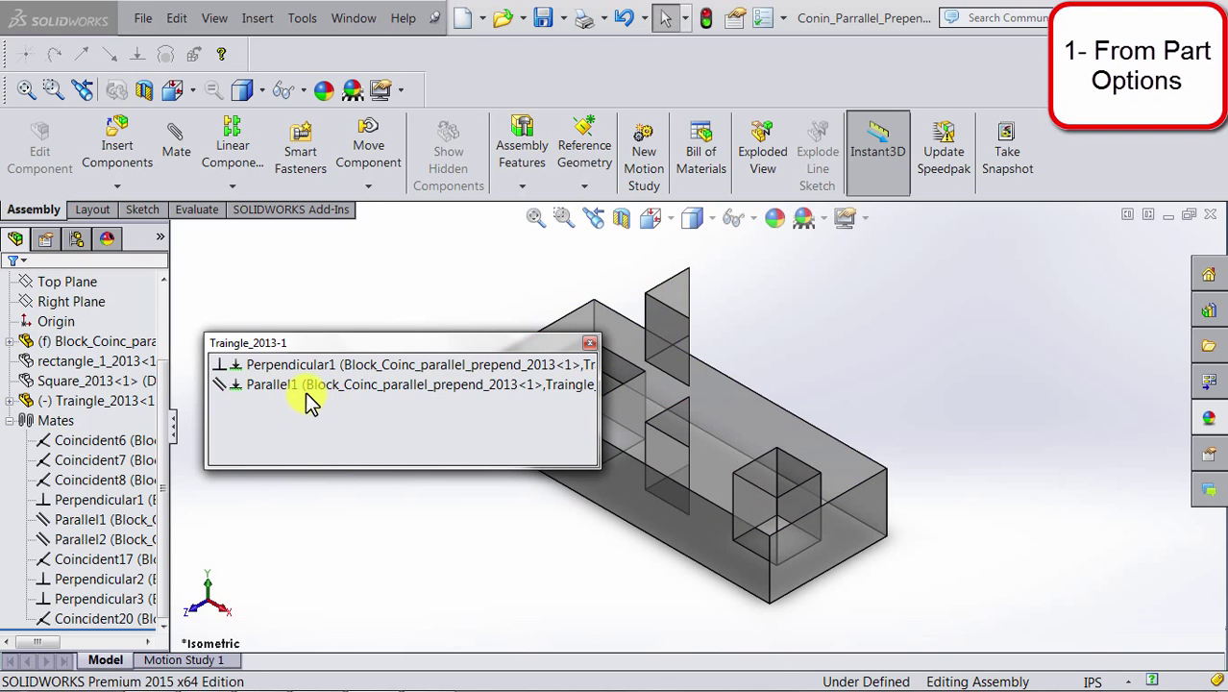
pyautogui.click(310, 389)
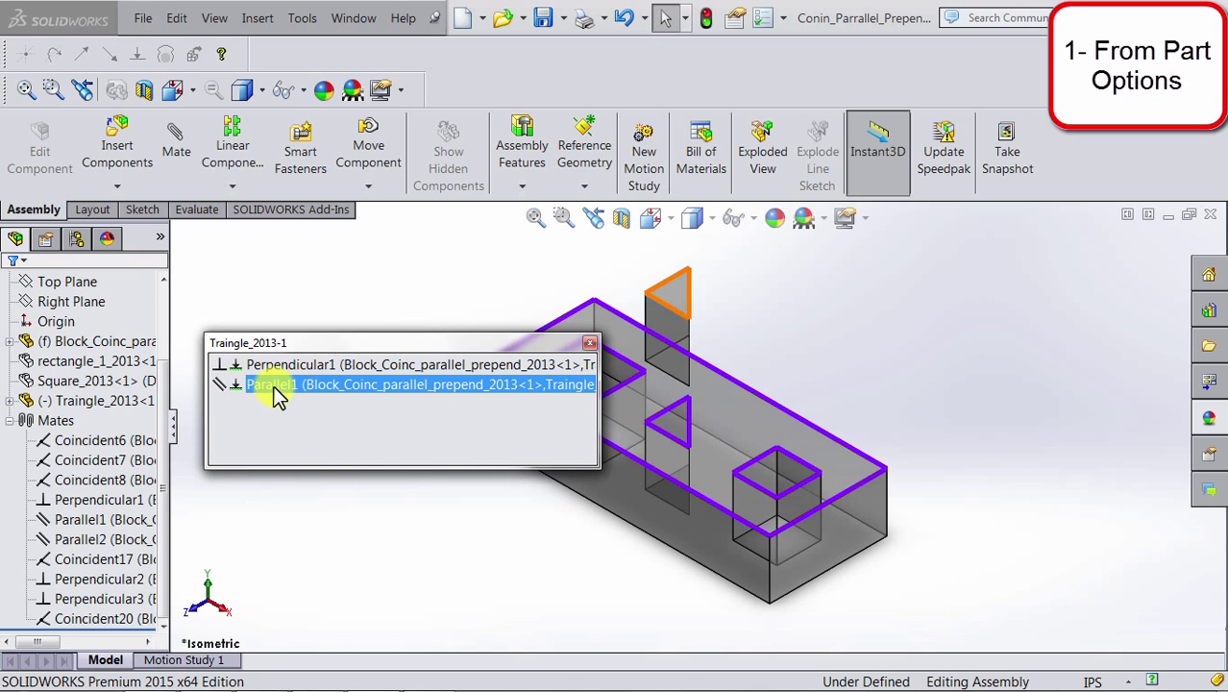
pyautogui.rightClick(274, 385)
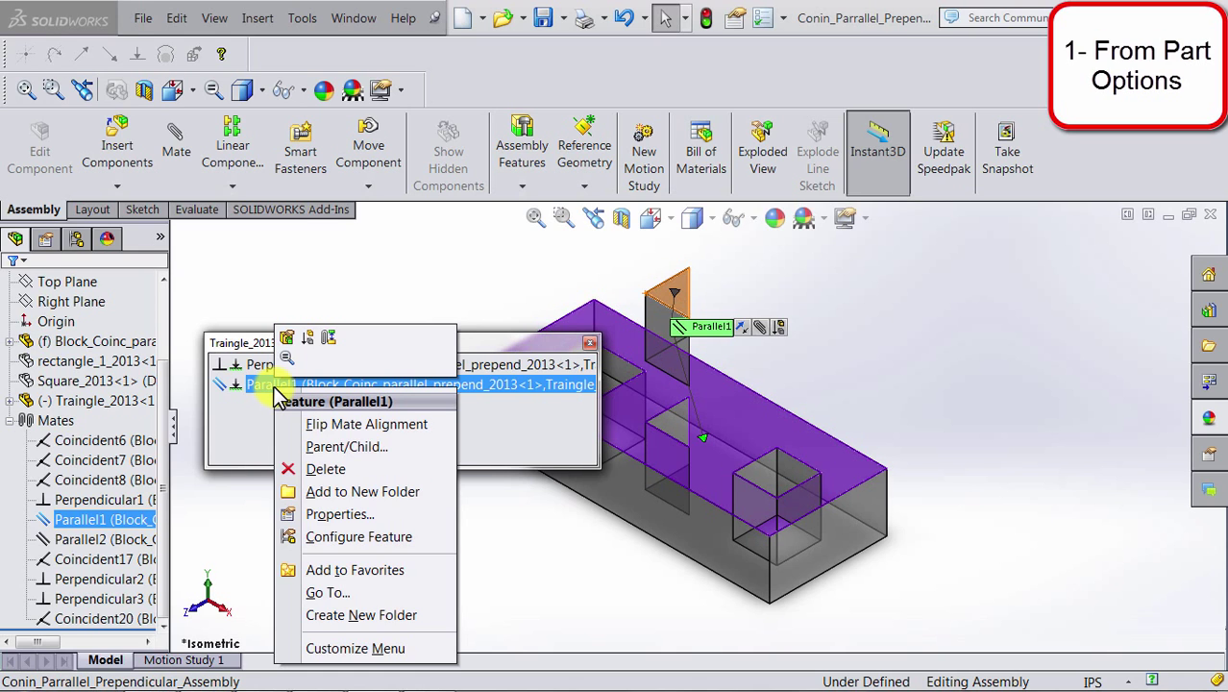
pyautogui.click(306, 344)
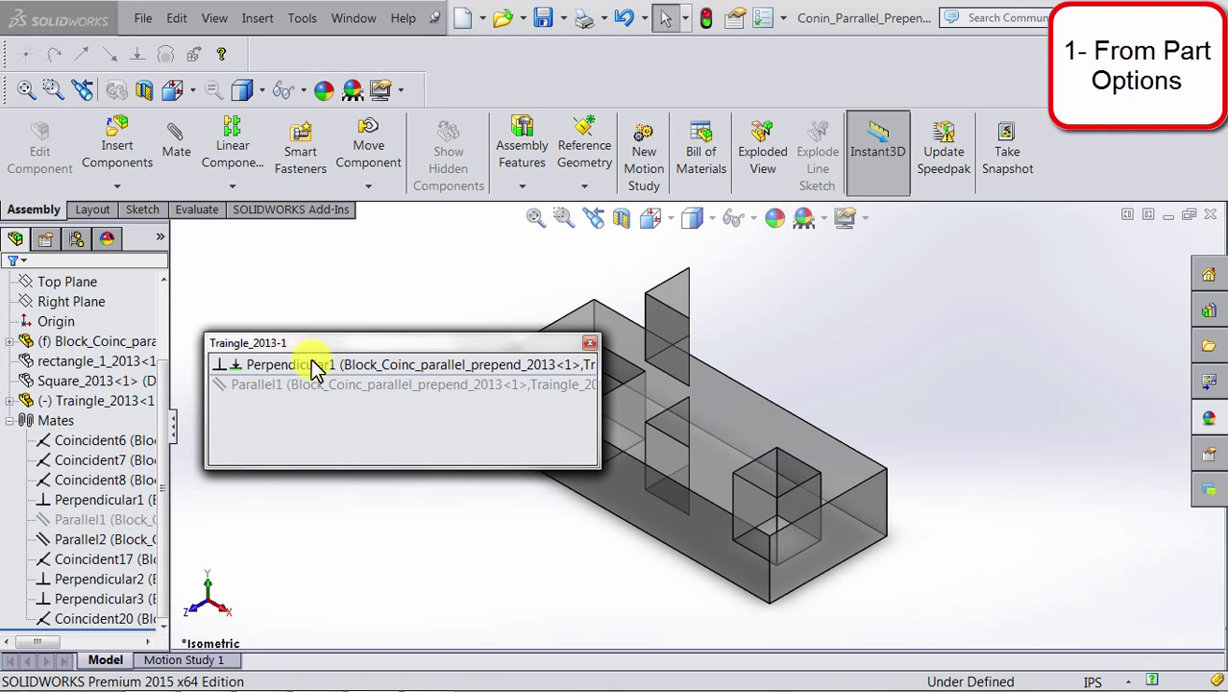
pyautogui.click(310, 386)
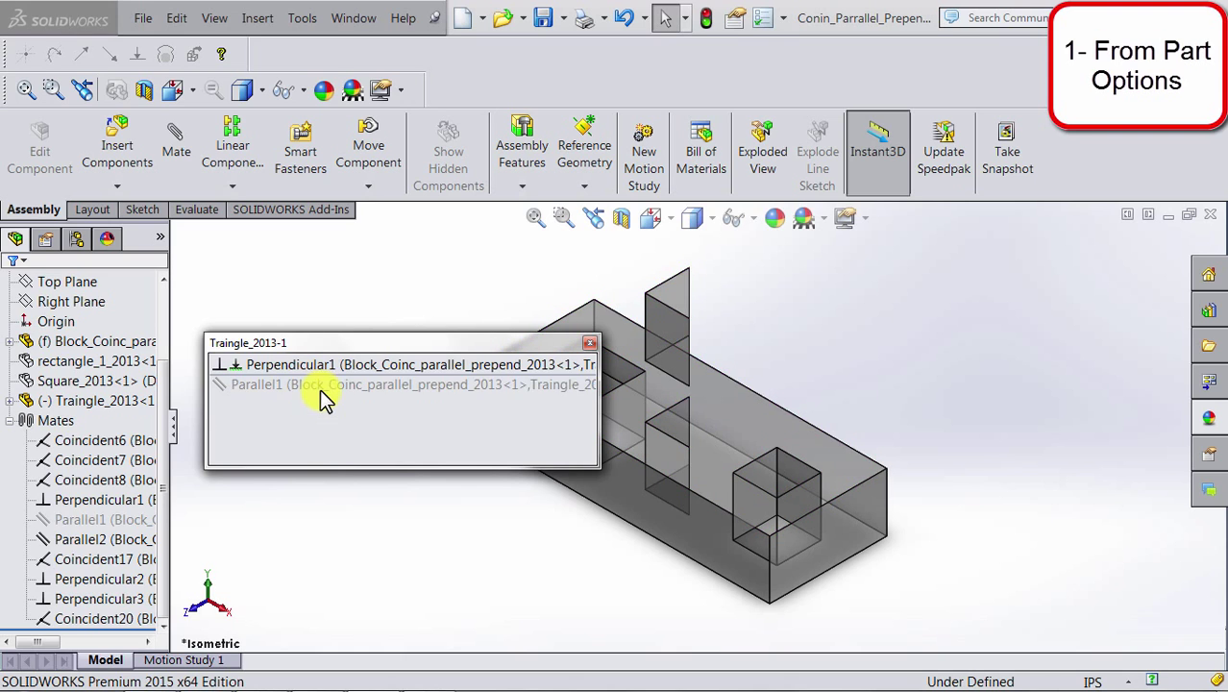
pyautogui.click(321, 366)
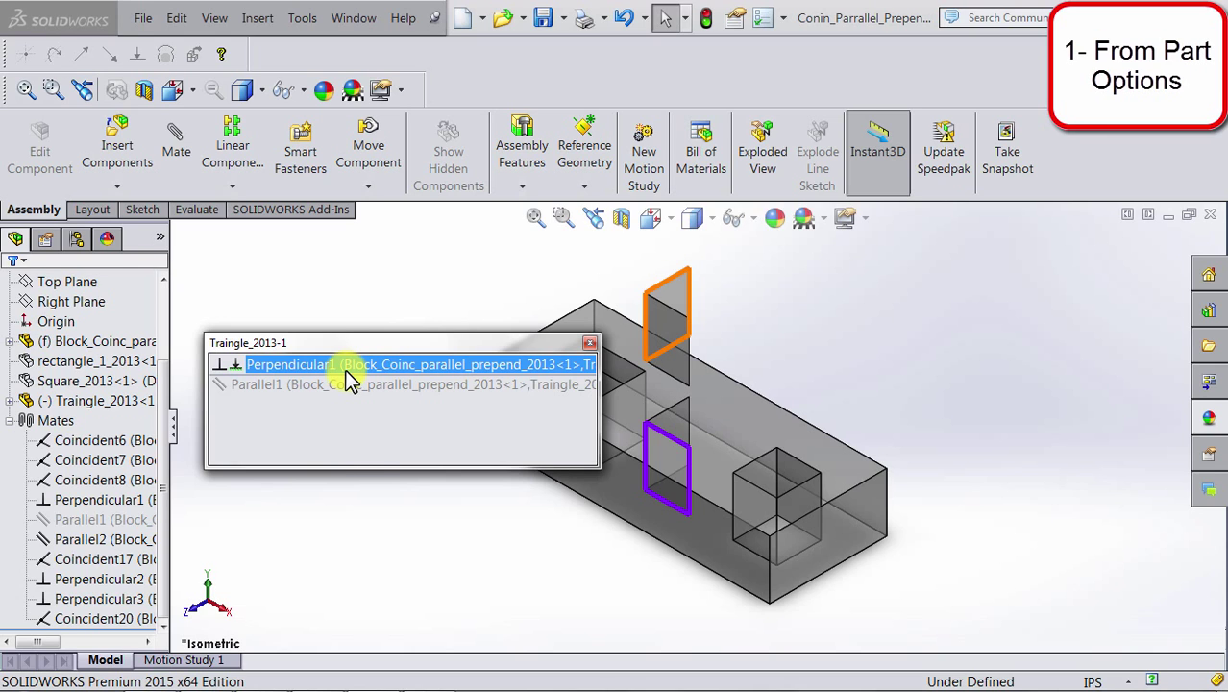
# Step: Edit Perpendicular1 into a Parallel mate, now Parallel6, and close the Traingle_2013-1 mate list
pyautogui.rightClick(346, 365)
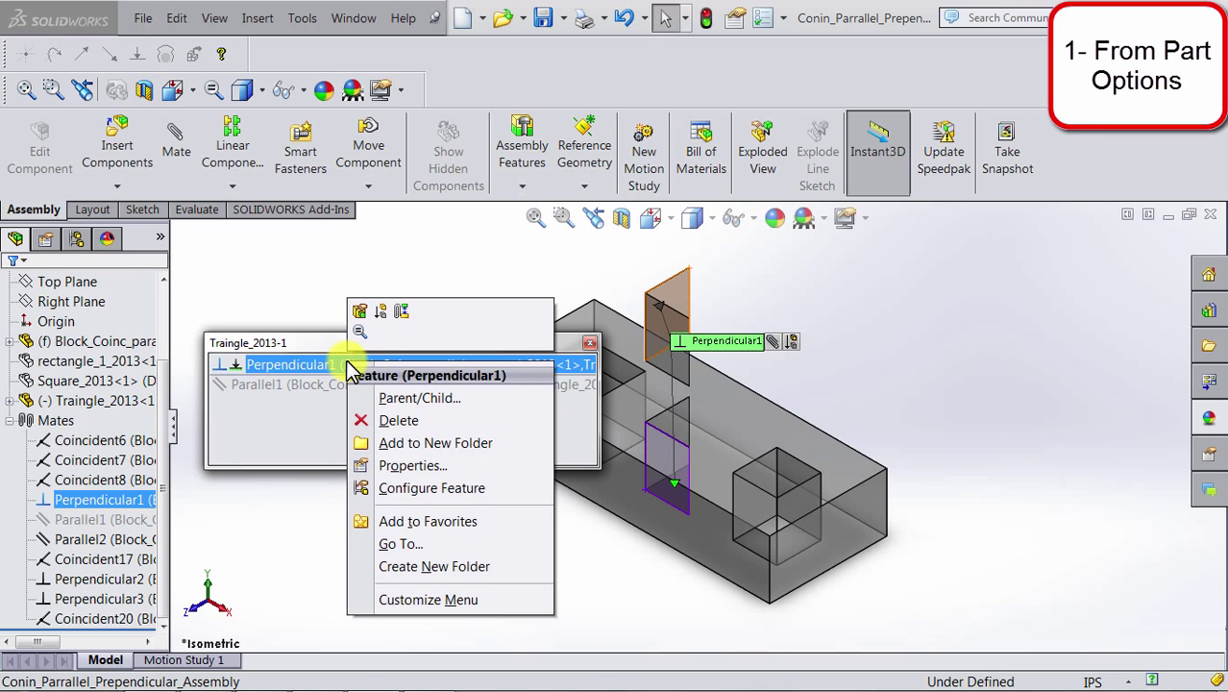
pyautogui.click(359, 311)
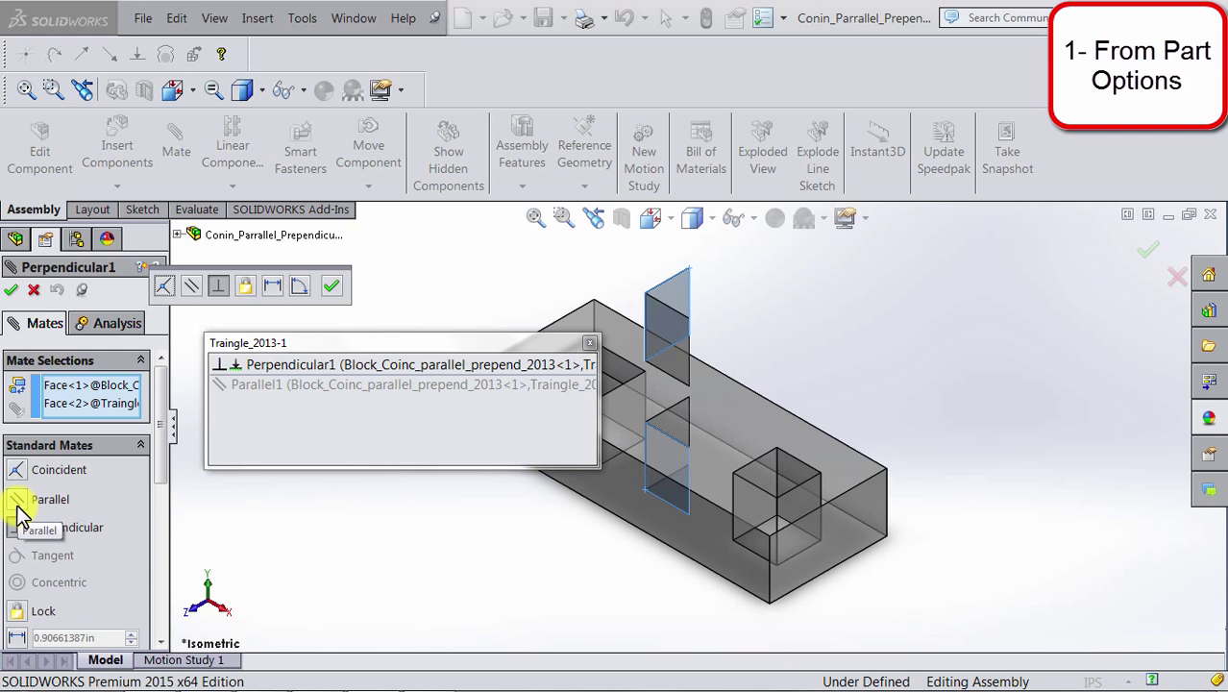
pyautogui.click(19, 502)
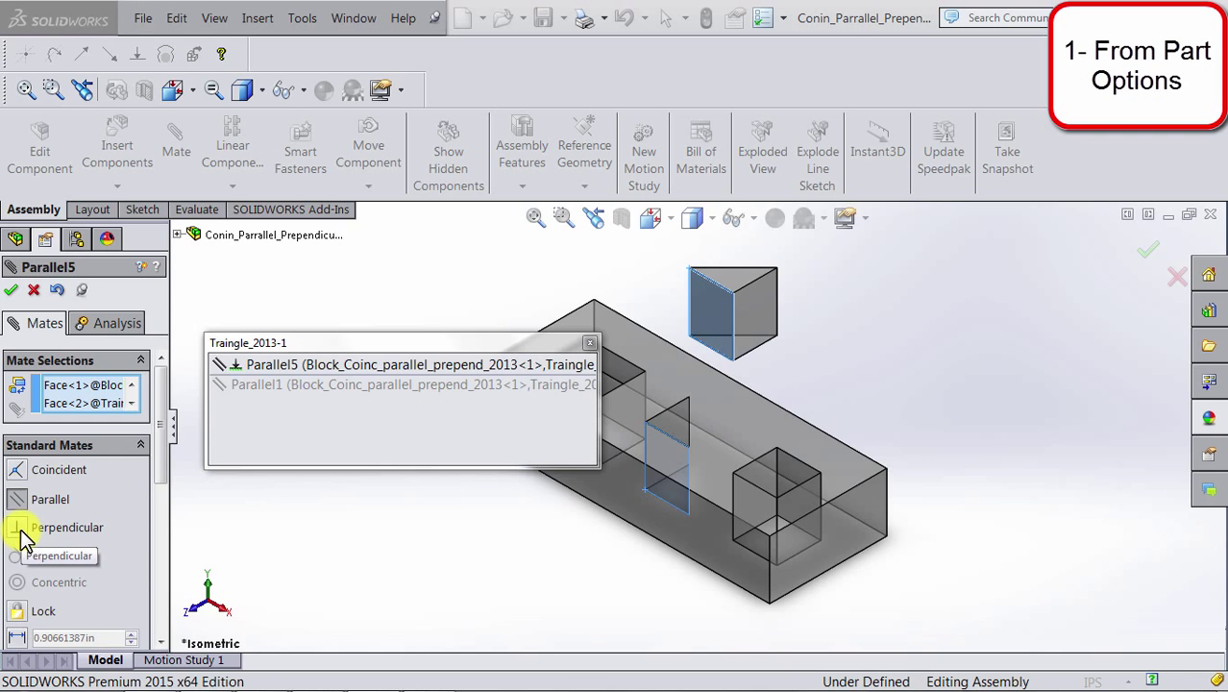
pyautogui.click(25, 540)
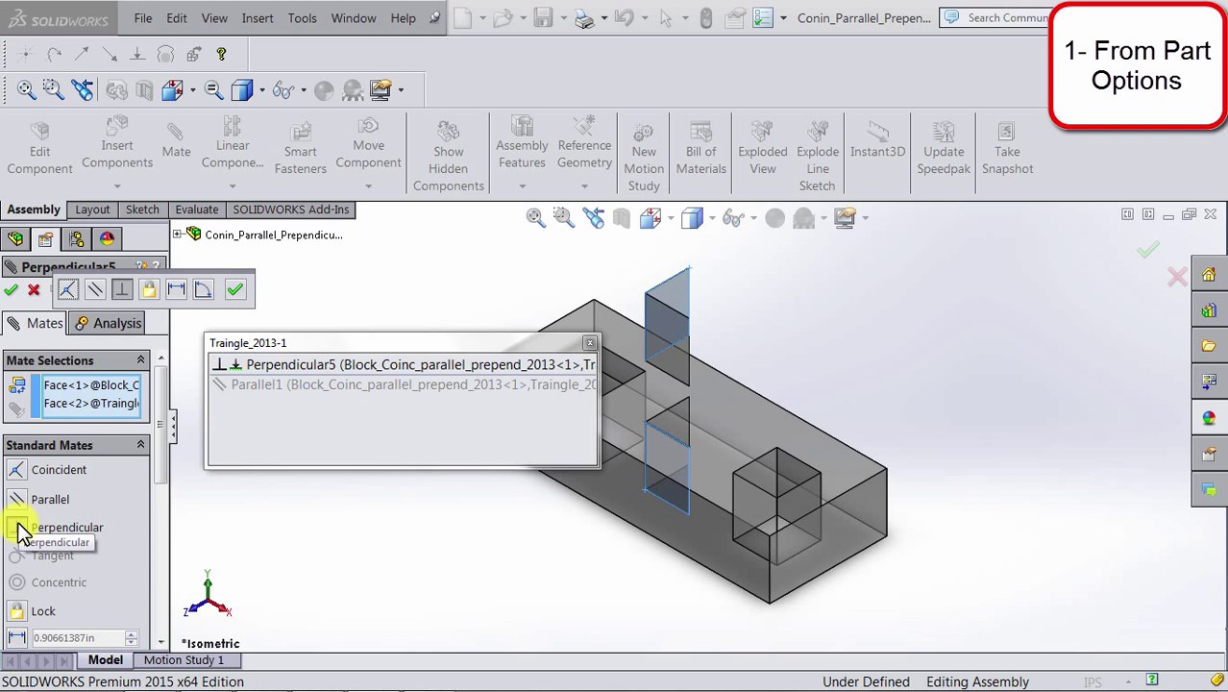
pyautogui.click(16, 501)
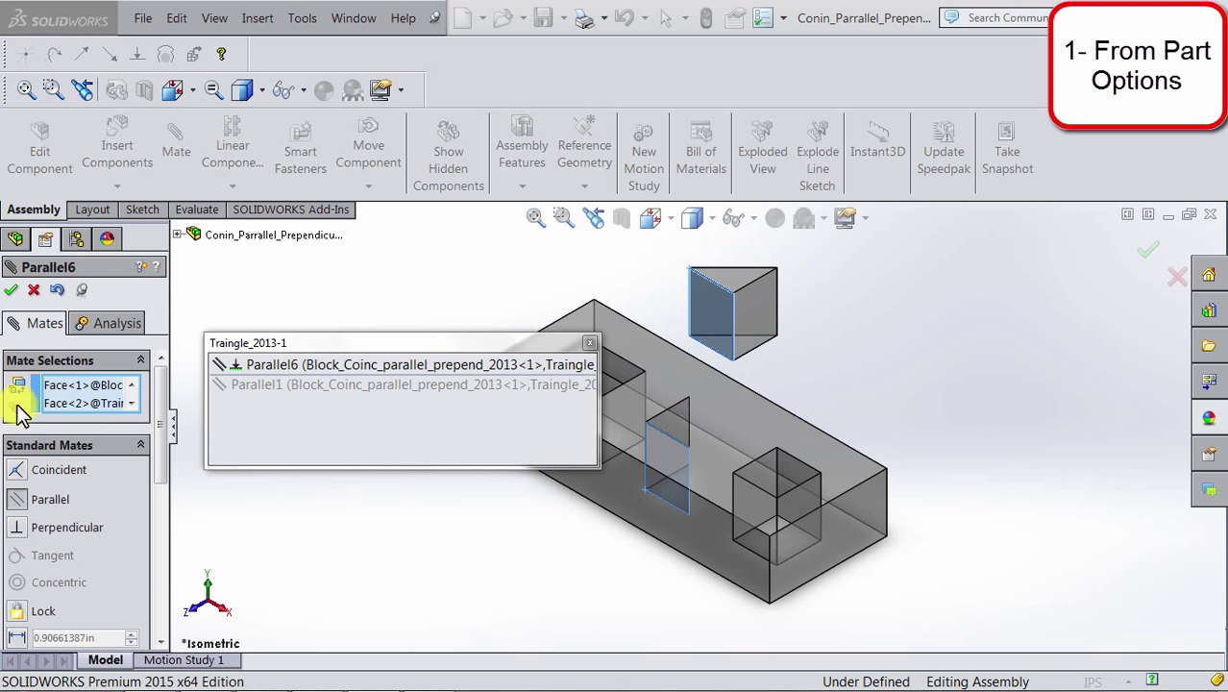
pyautogui.click(10, 291)
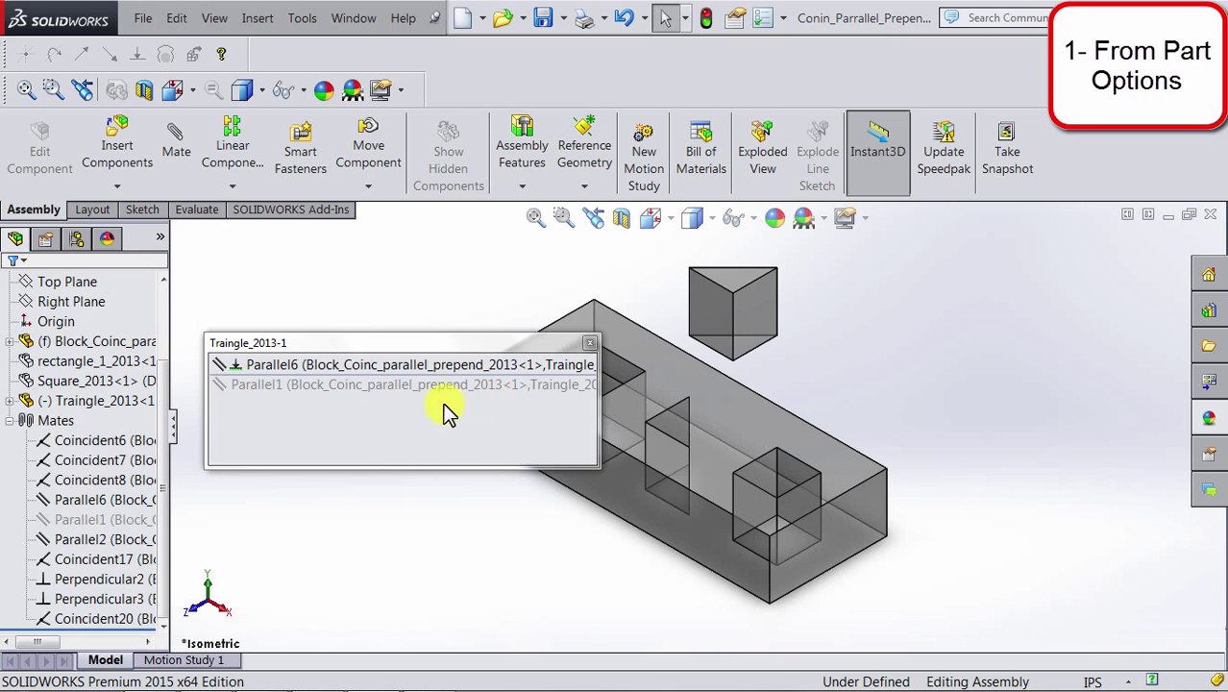
pyautogui.click(413, 364)
pyautogui.click(589, 344)
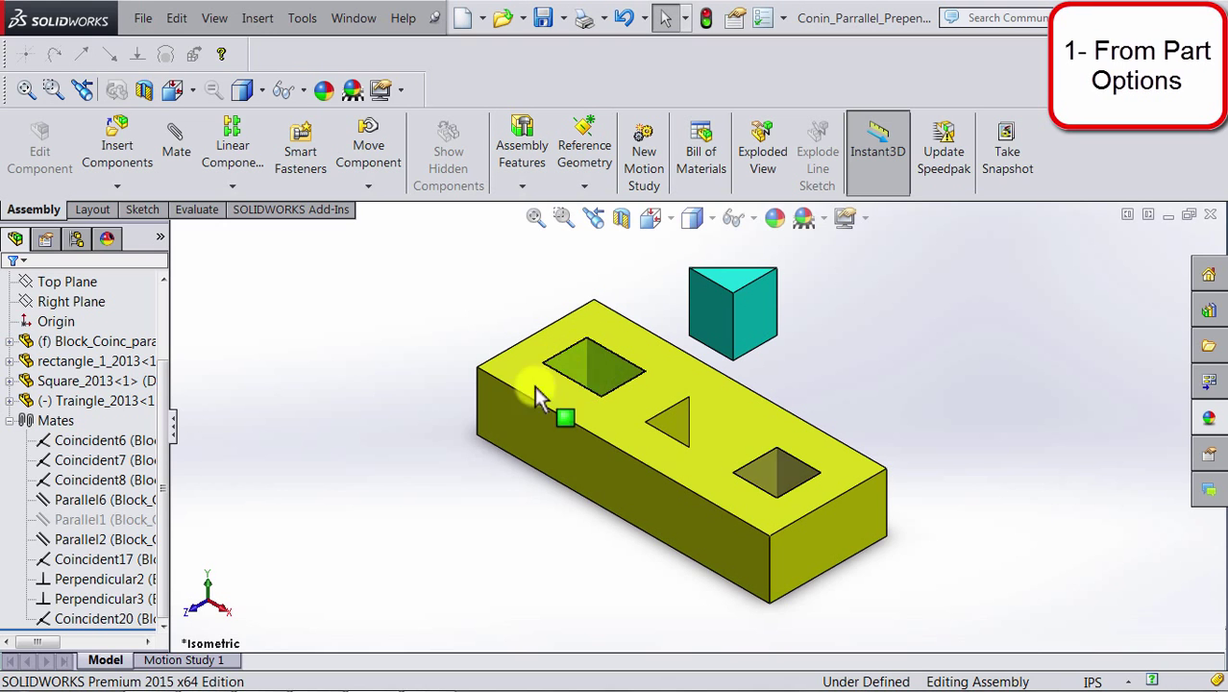